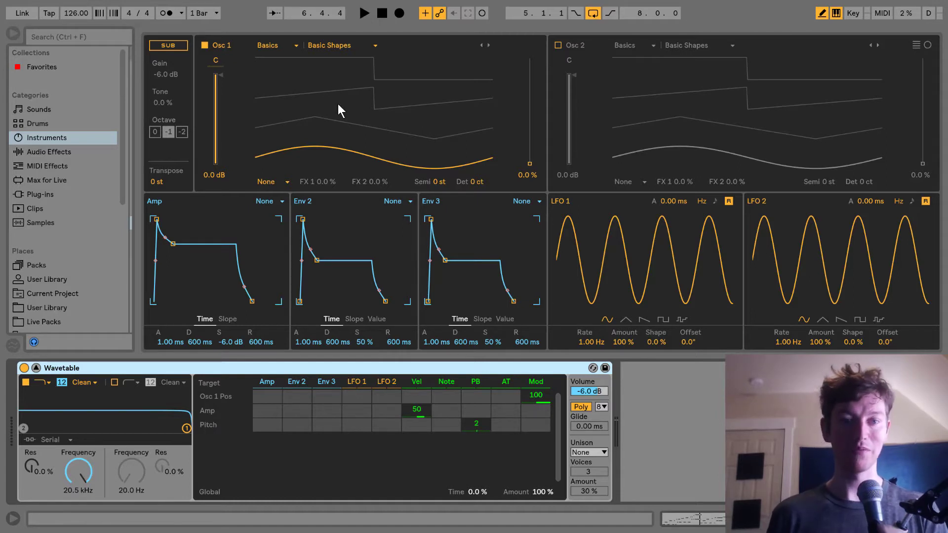
# Load the Brds Dual Saw wavetable from the Vintage category into Osc 1 and set its wavetable position to 93%.
pyautogui.click(282, 48)
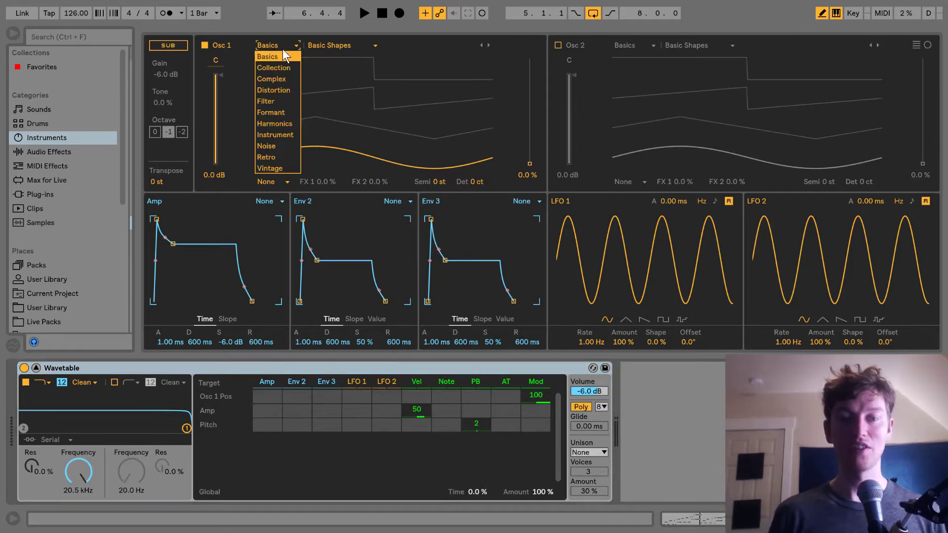
pyautogui.click(275, 168)
pyautogui.click(347, 45)
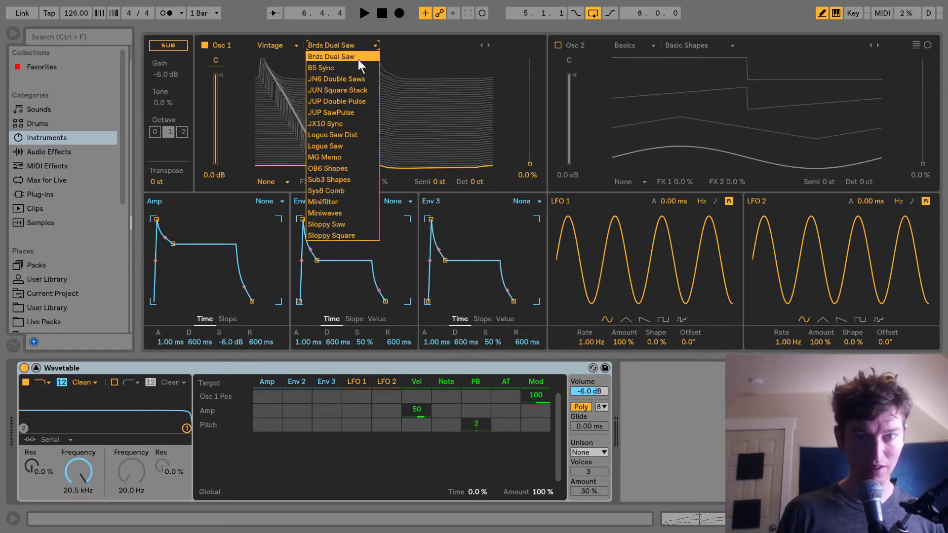
pyautogui.click(358, 60)
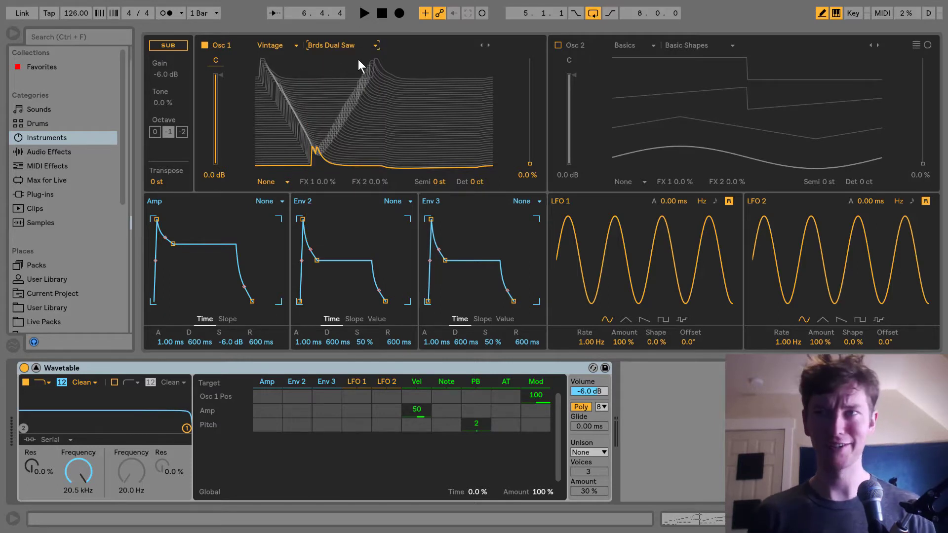
pyautogui.moveTo(530, 156); pyautogui.dragTo(529, 67)
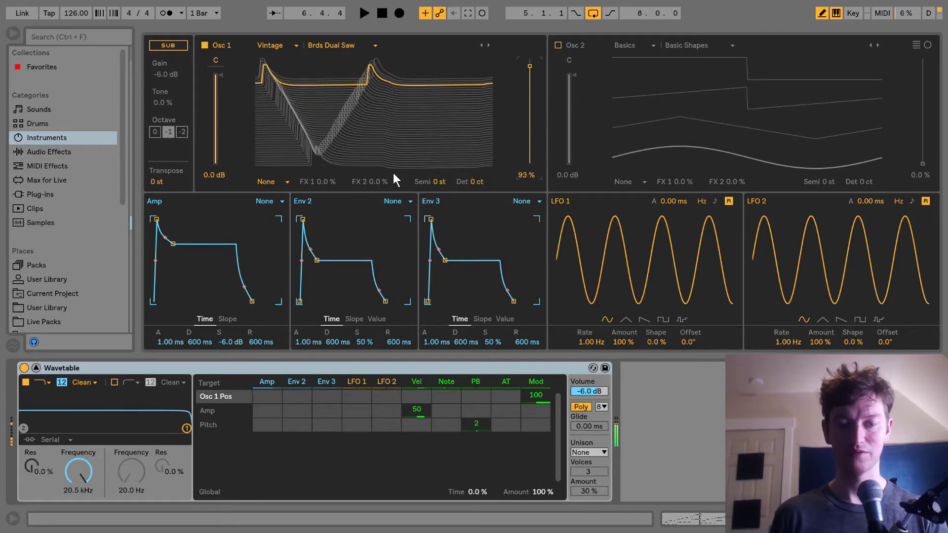
# Enable Osc 2, load the Miniwaves wavetable from the Vintage category and set its wavetable position to 58%.
pyautogui.click(558, 45)
pyautogui.click(632, 44)
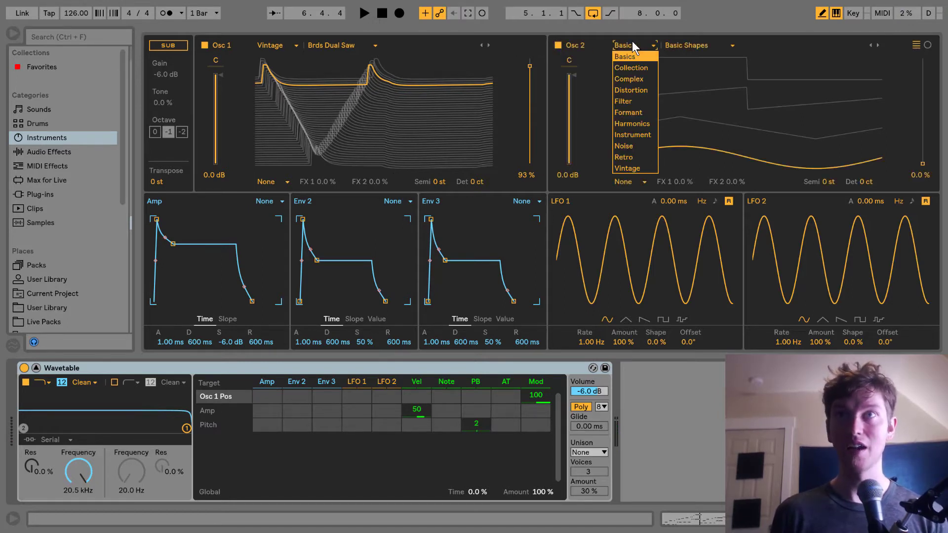
pyautogui.click(642, 166)
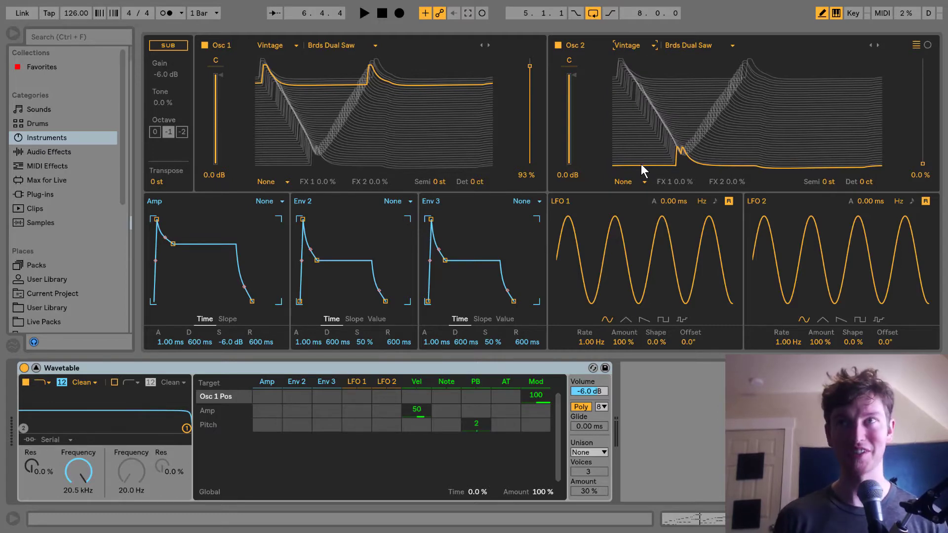
pyautogui.click(684, 42)
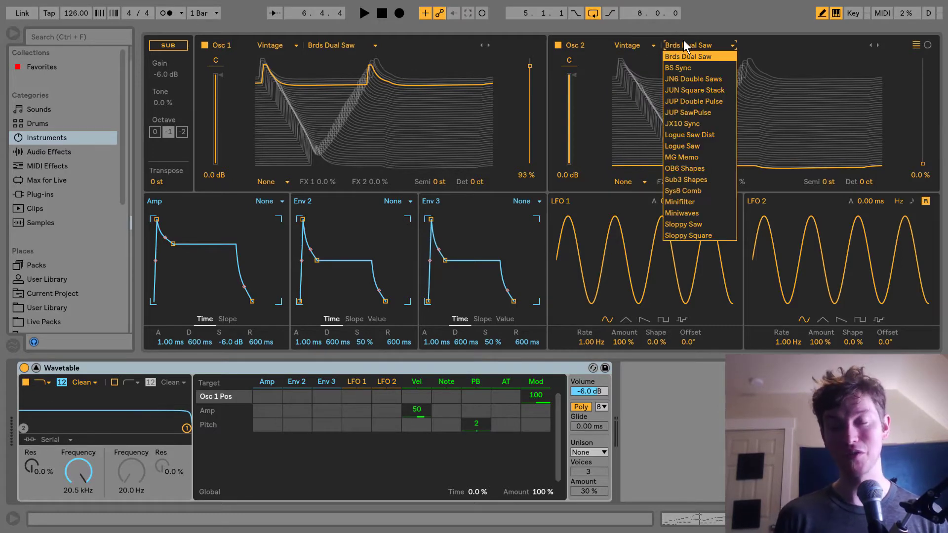
pyautogui.click(713, 216)
pyautogui.moveTo(923, 164); pyautogui.dragTo(923, 103)
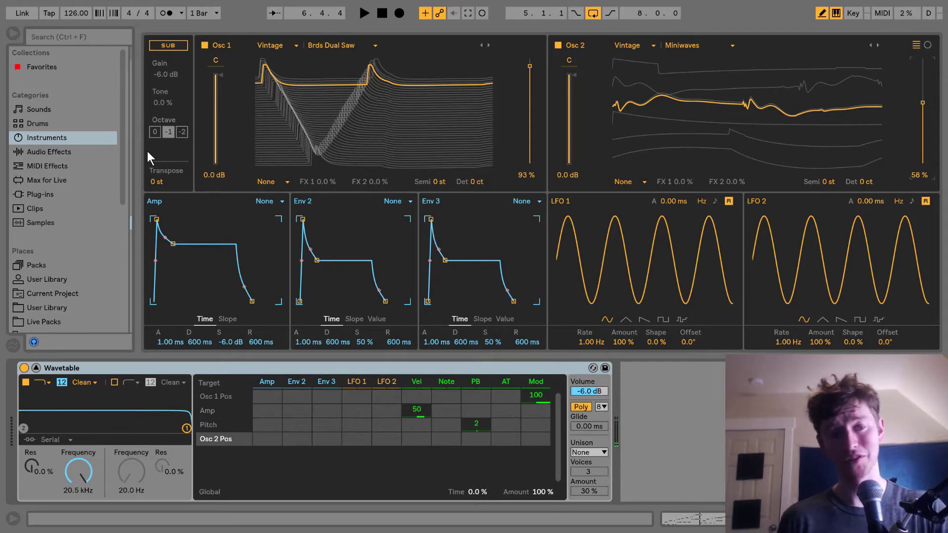
# Enable the sub oscillator and raise its tone to 48%.
pyautogui.click(168, 45)
pyautogui.click(158, 74)
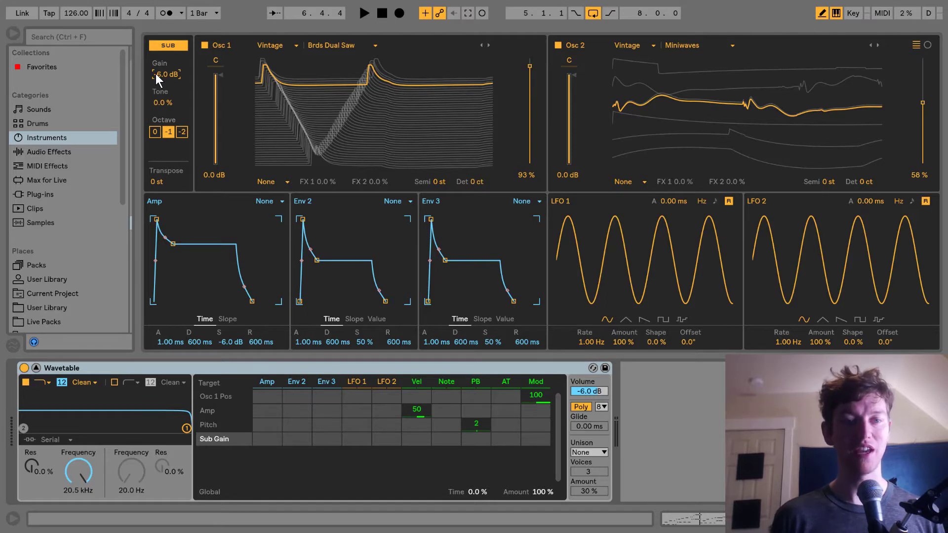
pyautogui.click(163, 103)
pyautogui.moveTo(163, 101); pyautogui.dragTo(163, 81)
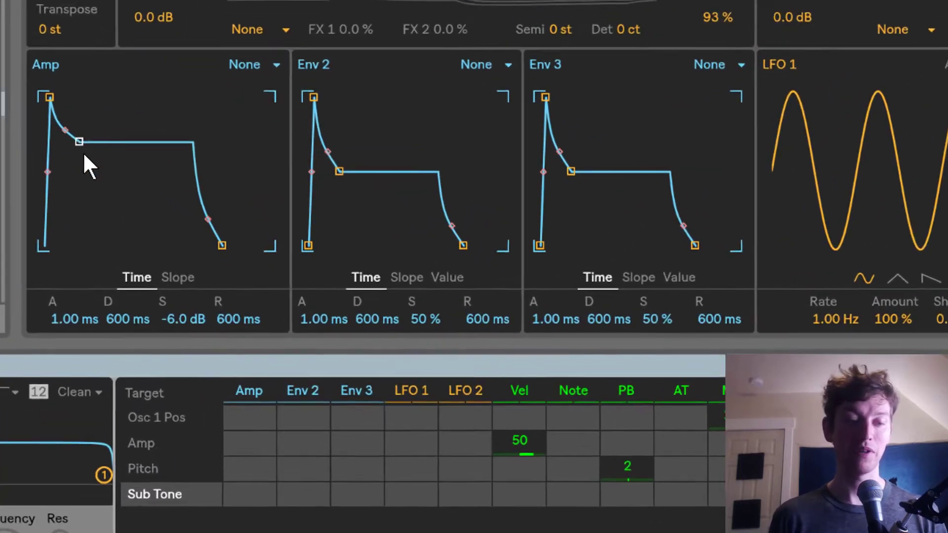
# Set the Amp envelope's sustain to -12 dB and its release to 127 ms.
pyautogui.moveTo(191, 317)
pyautogui.mouseDown()
pyautogui.moveTo(192, 330)
pyautogui.moveTo(178, 317)
pyautogui.mouseUp()
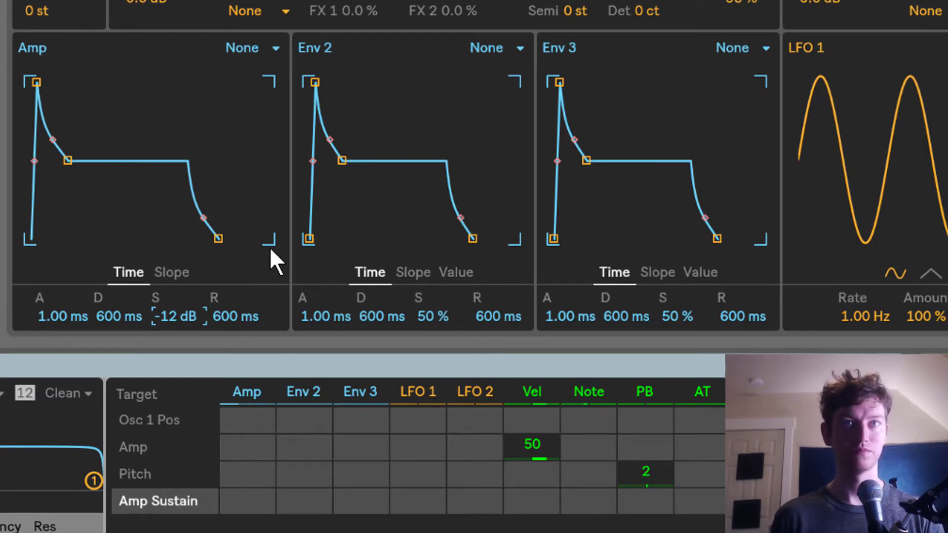
pyautogui.moveTo(217, 318); pyautogui.dragTo(217, 336)
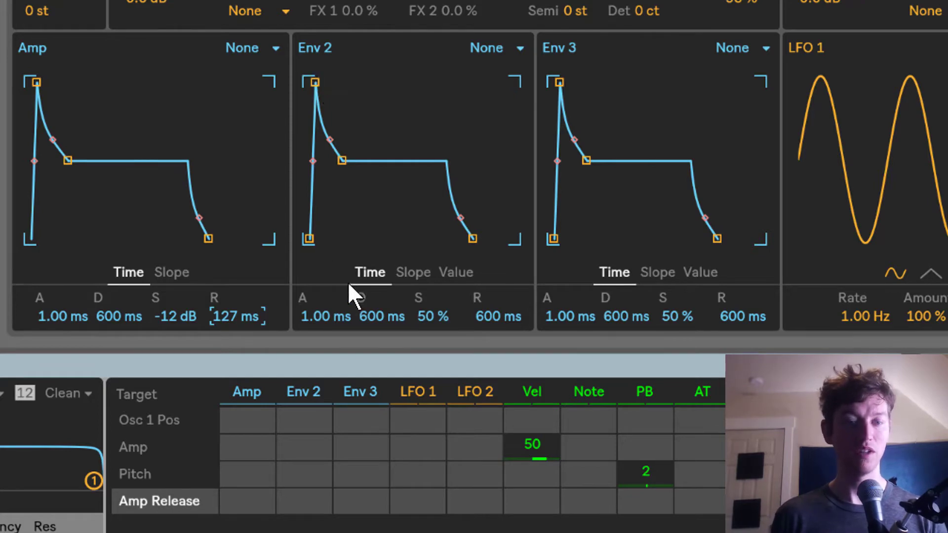
# Set Env 2's decay to 773 ms and its sustain to 0%.
pyautogui.click(377, 319)
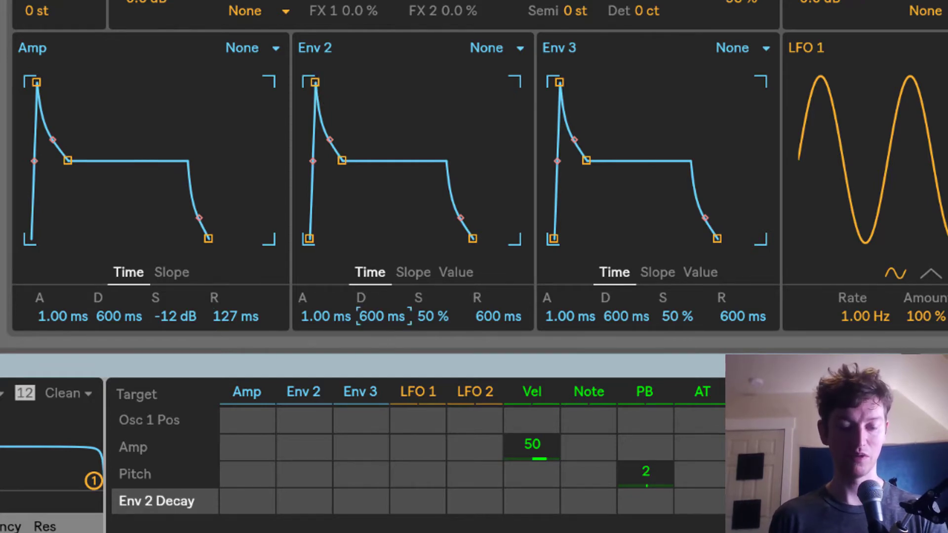
pyautogui.write('773')
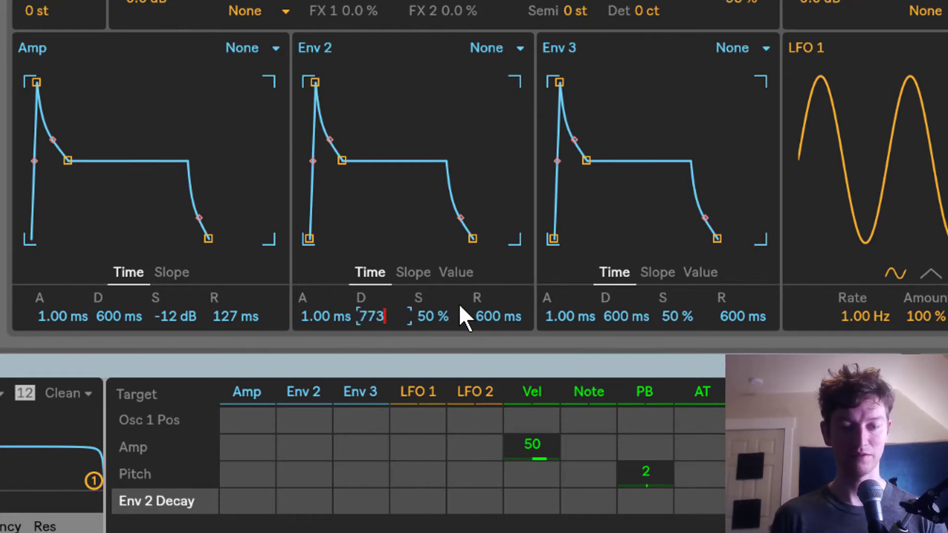
pyautogui.click(429, 316)
pyautogui.moveTo(429, 315); pyautogui.dragTo(430, 360)
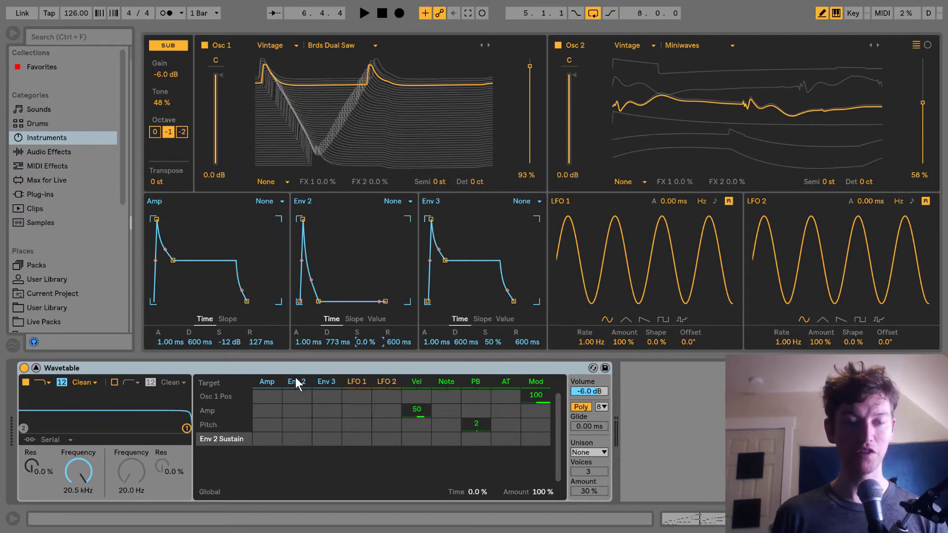
# Lower filter 1's frequency to 20 Hz and set its slope to 24 dB.
pyautogui.moveTo(75, 480); pyautogui.dragTo(75, 528)
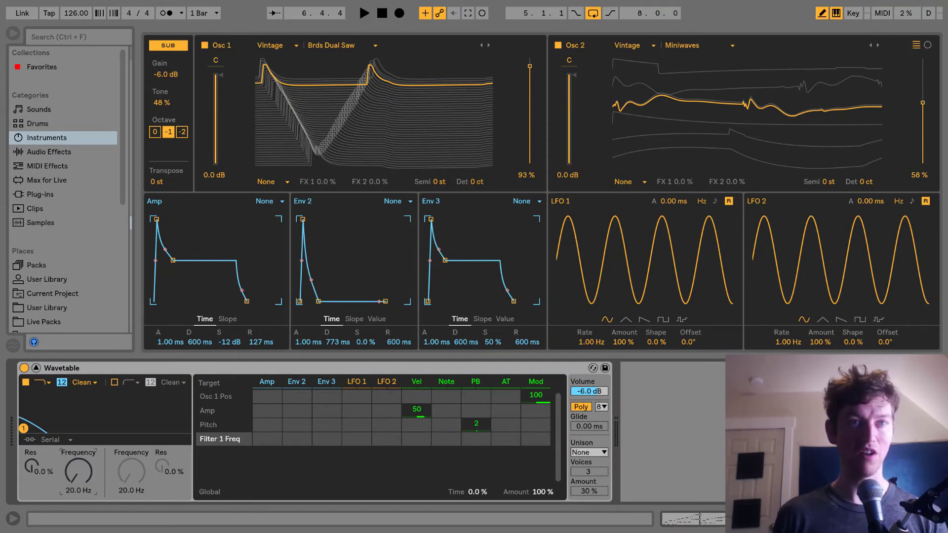
pyautogui.click(66, 383)
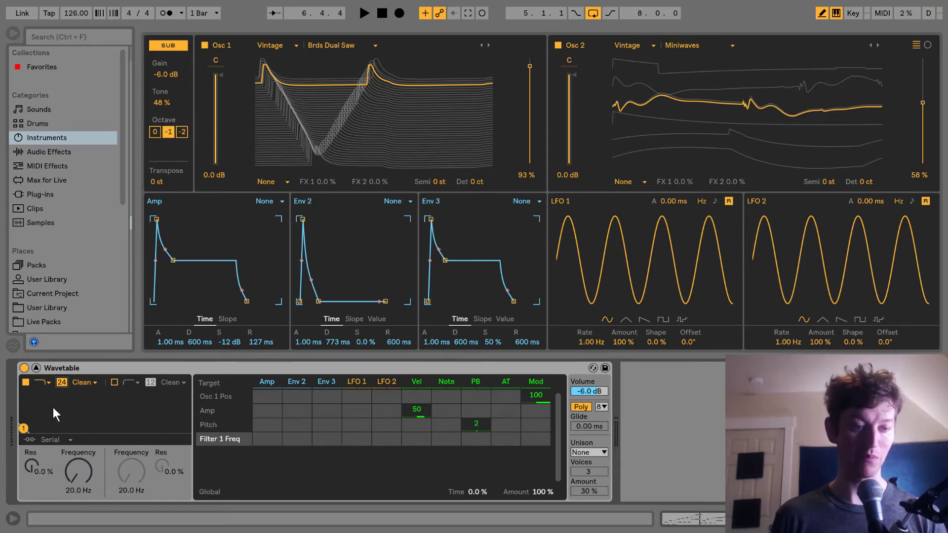
pyautogui.click(62, 384)
pyautogui.click(62, 384)
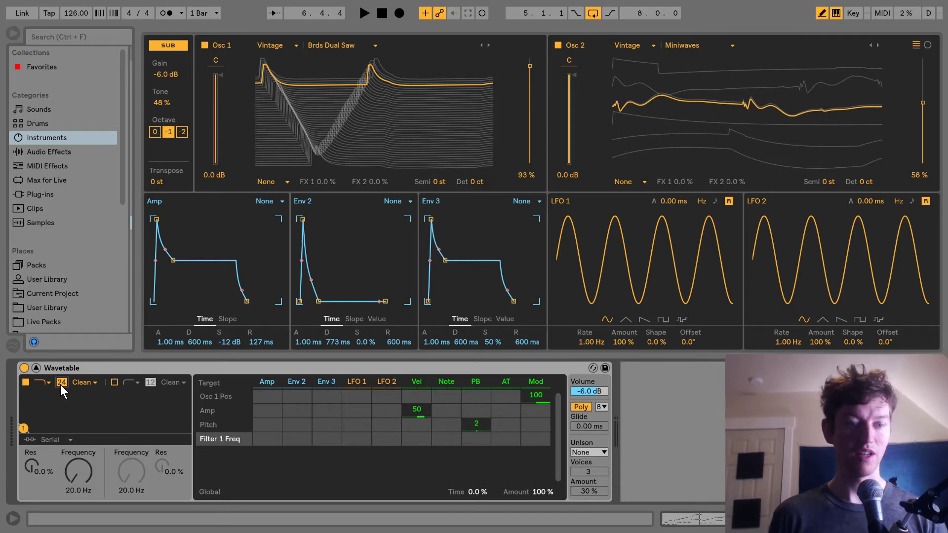
# Set filter 1 to the OSR circuit with 7.31 dB drive and 52% resonance, and lower the instrument volume to -20 dB.
pyautogui.click(91, 384)
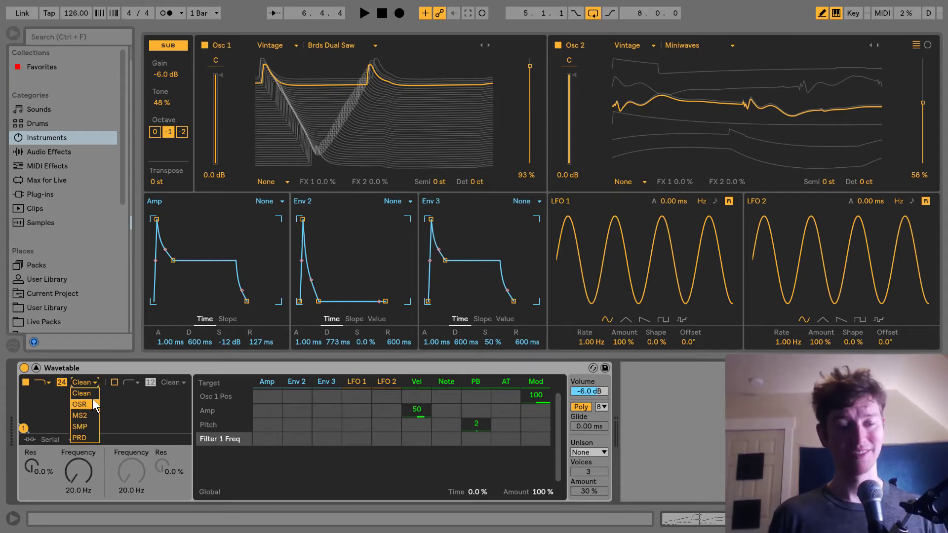
pyautogui.click(92, 399)
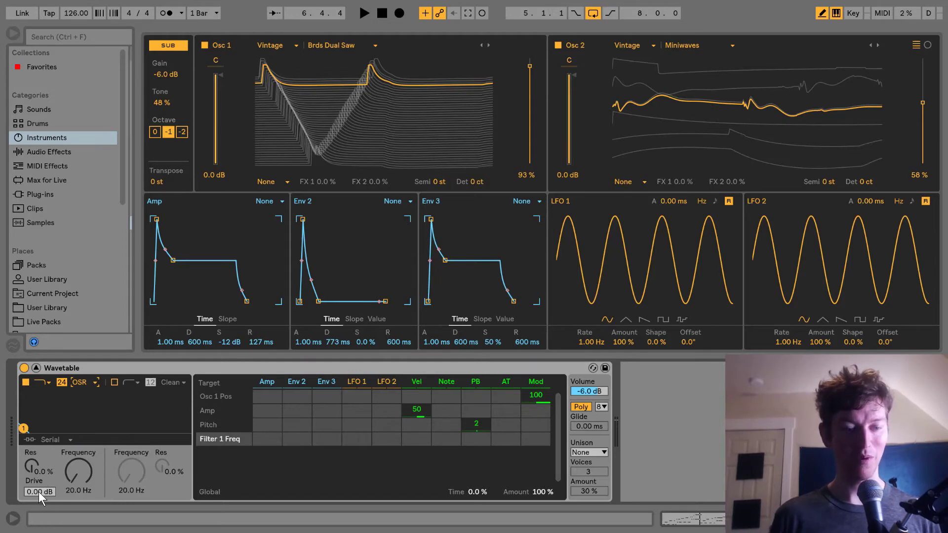
pyautogui.moveTo(40, 492); pyautogui.dragTo(38, 477)
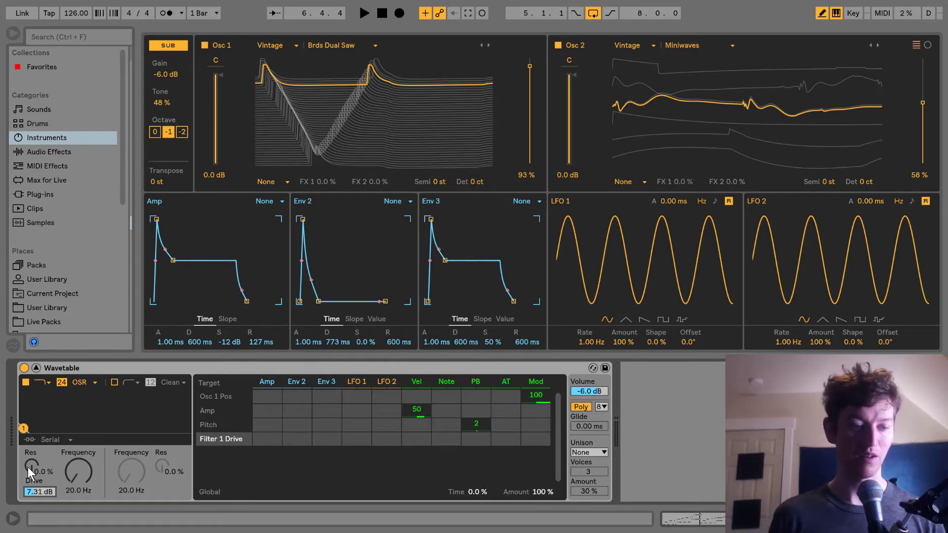
pyautogui.moveTo(28, 468); pyautogui.dragTo(27, 453)
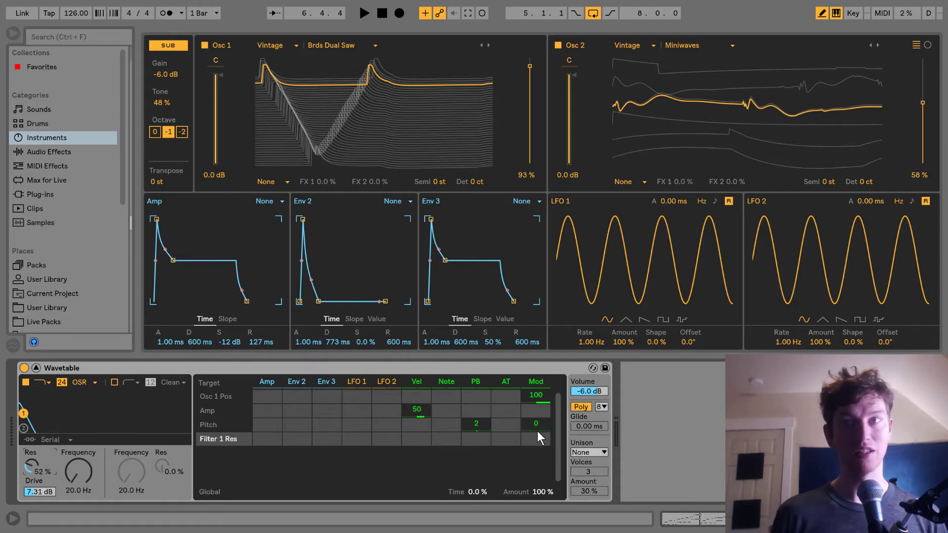
pyautogui.moveTo(602, 395); pyautogui.dragTo(602, 417)
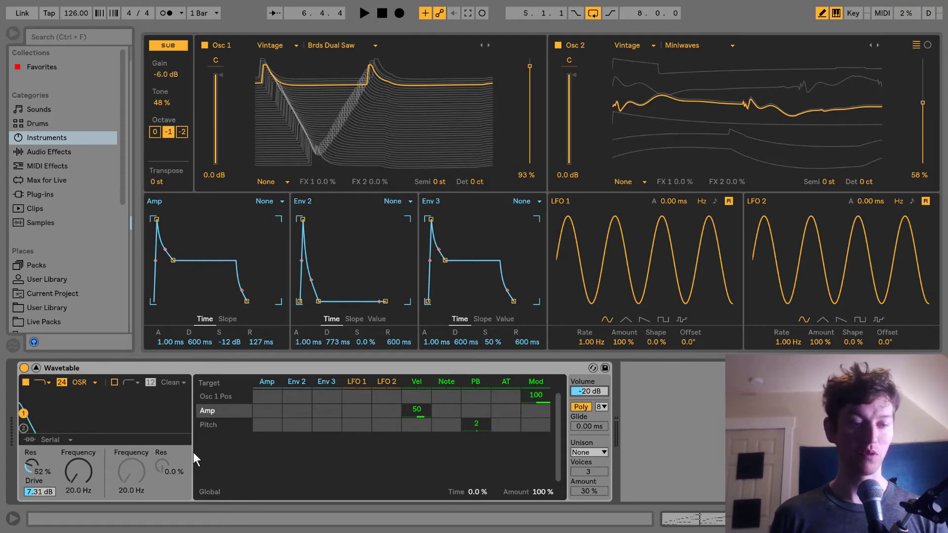
# Modulate filter 1's frequency with Env 2 at an amount of 100.
pyautogui.click(80, 474)
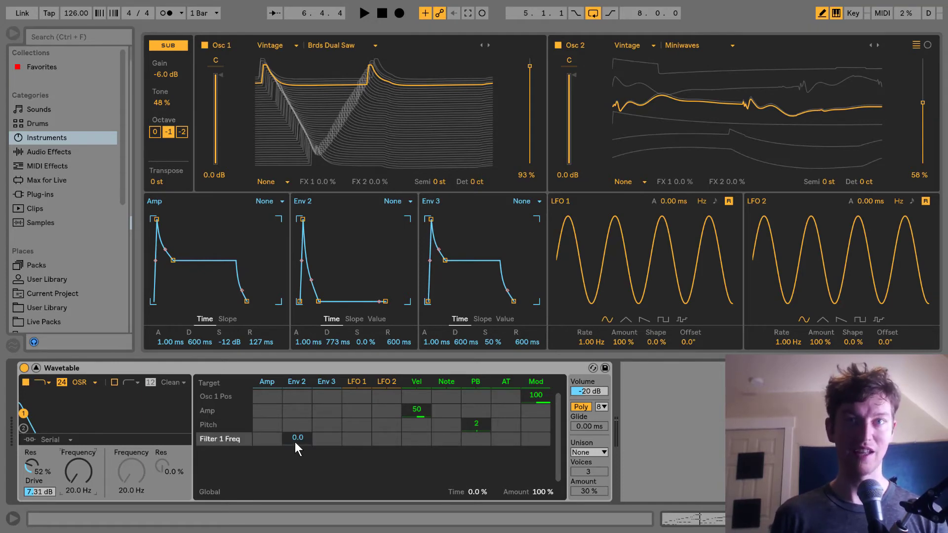
pyautogui.moveTo(296, 437); pyautogui.dragTo(295, 388)
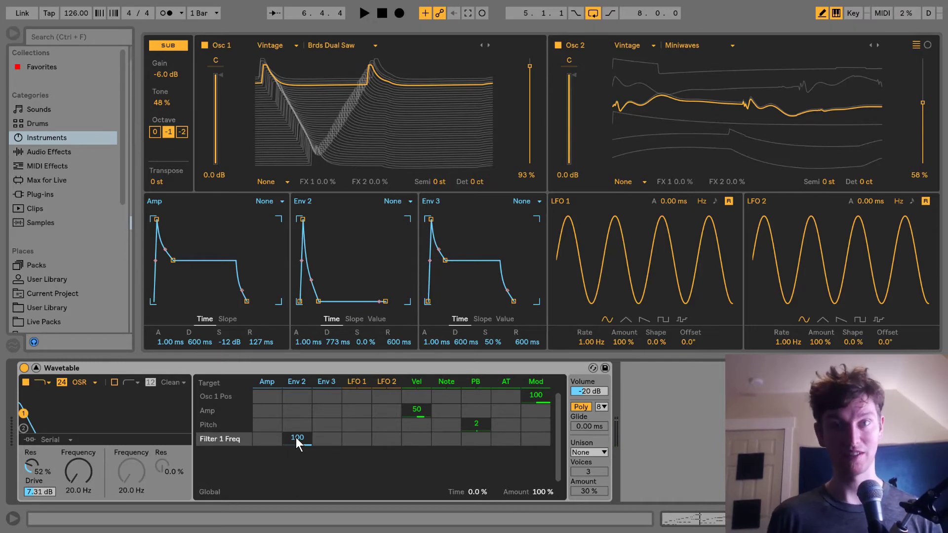
# Apply the Modern effect to Osc 1 with Warp at 7.8% and modulate the Warp with Env 2 at 34.
pyautogui.click(275, 184)
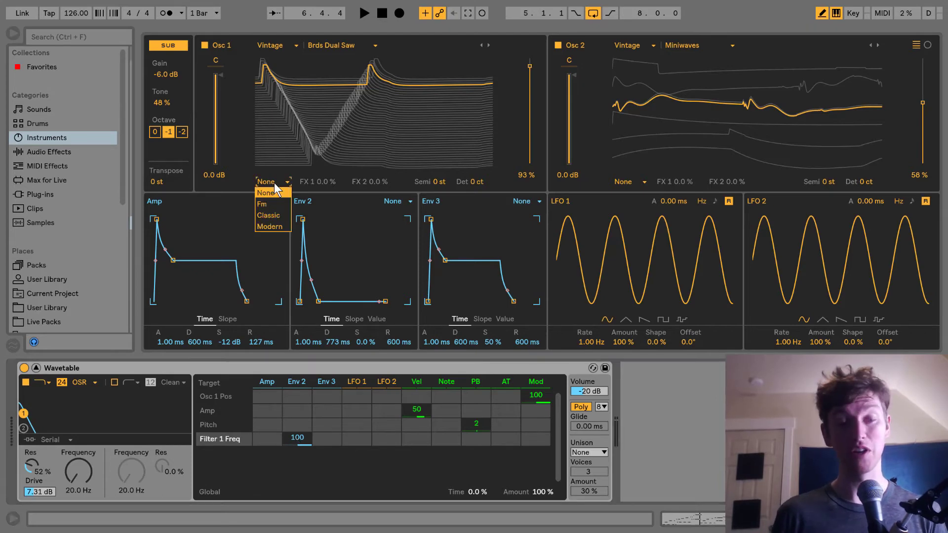
pyautogui.click(276, 226)
pyautogui.moveTo(336, 179); pyautogui.dragTo(334, 172)
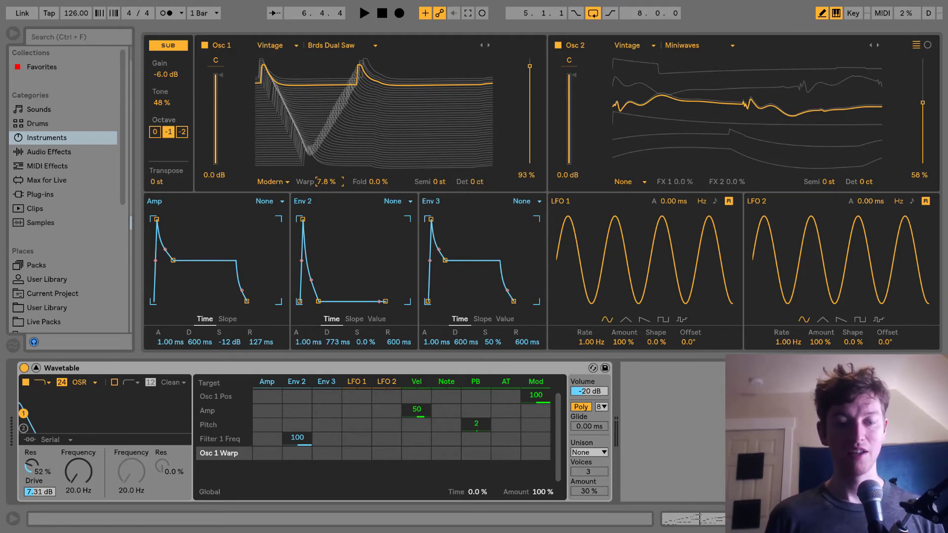
pyautogui.moveTo(336, 182)
pyautogui.mouseDown()
pyautogui.moveTo(336, 202)
pyautogui.moveTo(336, 172)
pyautogui.moveTo(335, 187)
pyautogui.mouseUp()
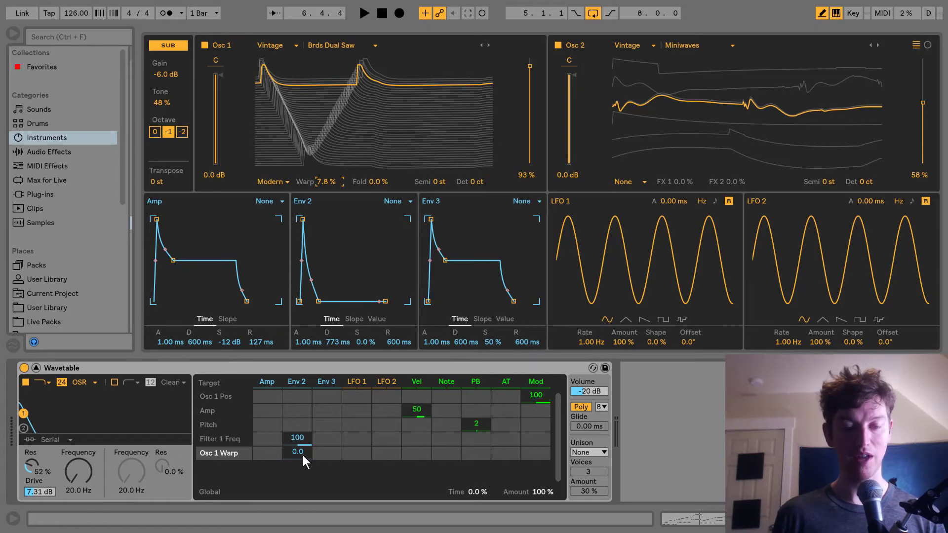
pyautogui.moveTo(303, 455); pyautogui.dragTo(303, 435)
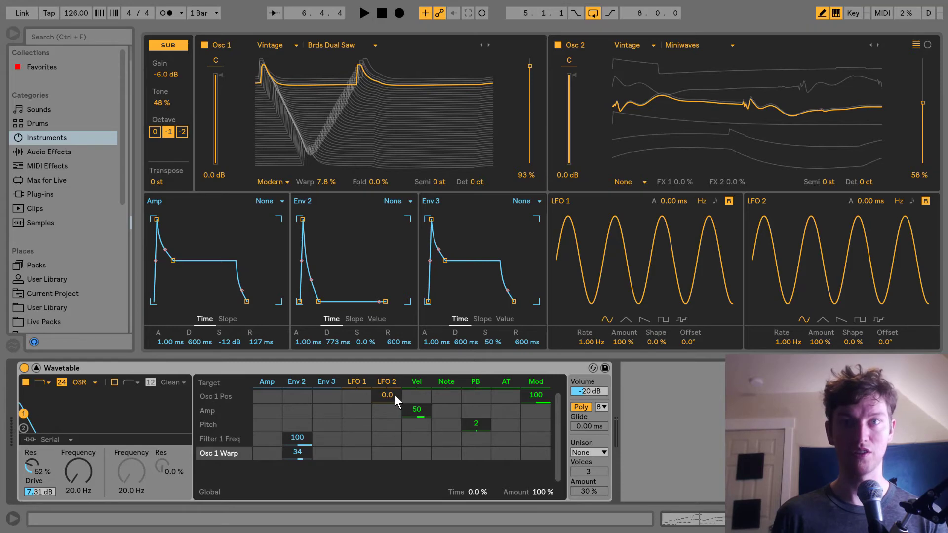
# Modulate the wavetable positions with LFO 2, using 48 for Osc 1 and 14 for Osc 2.
pyautogui.moveTo(388, 395)
pyautogui.mouseDown()
pyautogui.moveTo(388, 375)
pyautogui.moveTo(388, 398)
pyautogui.mouseUp()
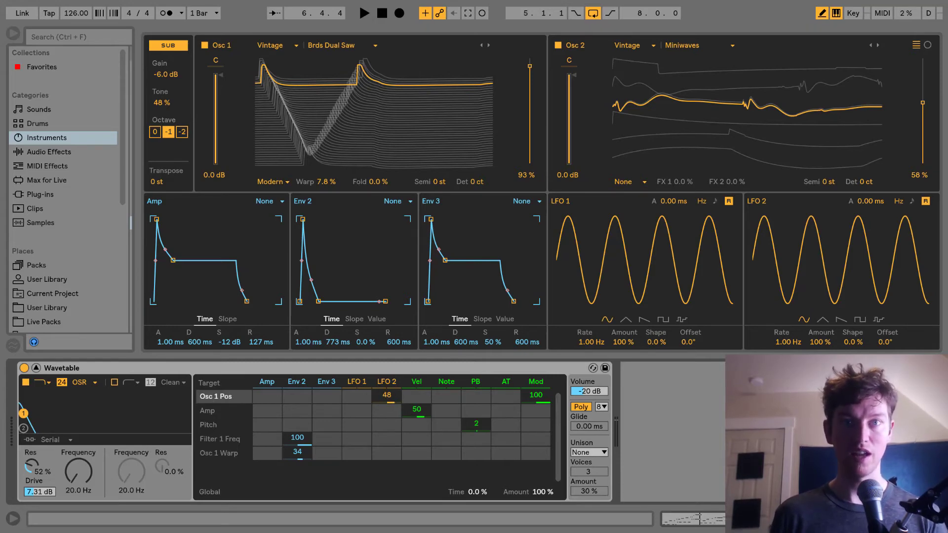
pyautogui.click(923, 104)
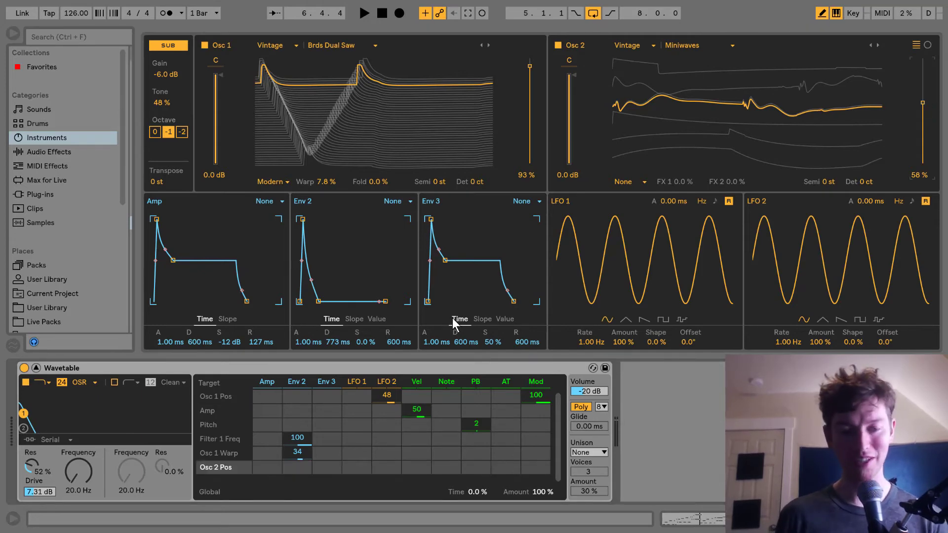
pyautogui.moveTo(386, 469); pyautogui.dragTo(385, 449)
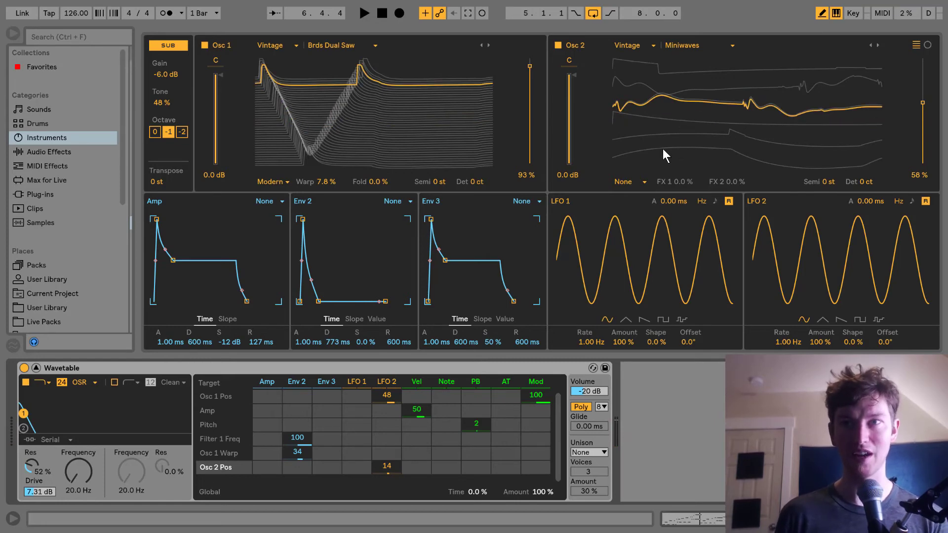
# Set LFO 1's rate to 0.08 Hz and give LFO 2 the stepped random waveform at a rate of 0.01 Hz.
pyautogui.moveTo(591, 341); pyautogui.dragTo(591, 378)
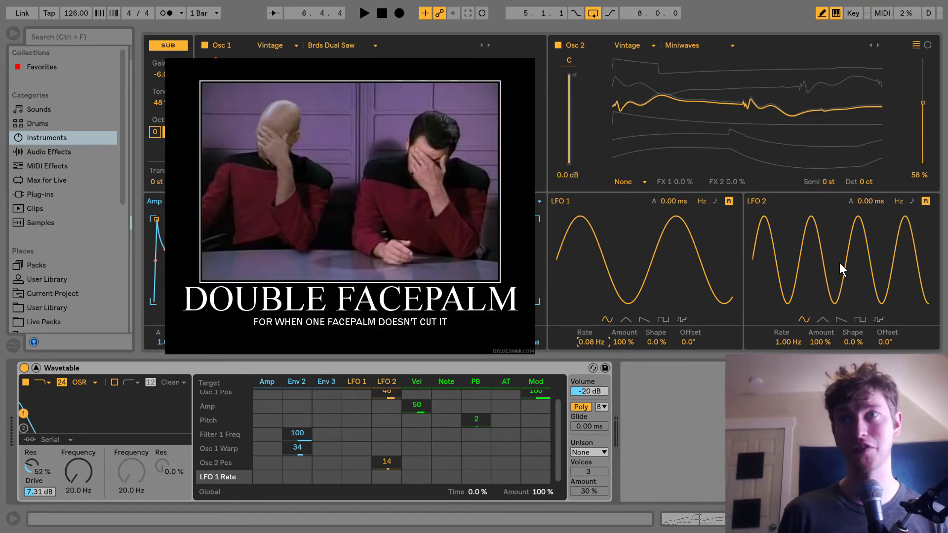
pyautogui.click(878, 318)
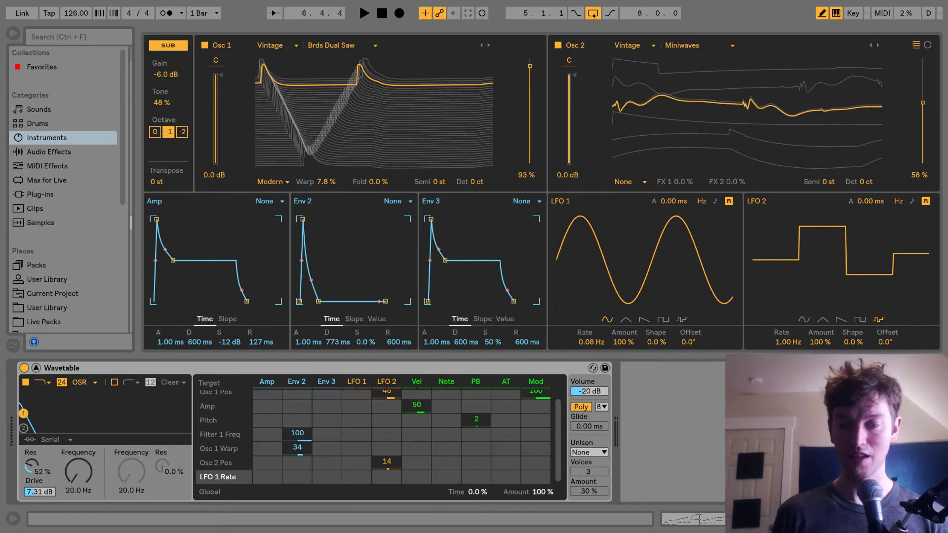
pyautogui.moveTo(788, 342); pyautogui.dragTo(789, 376)
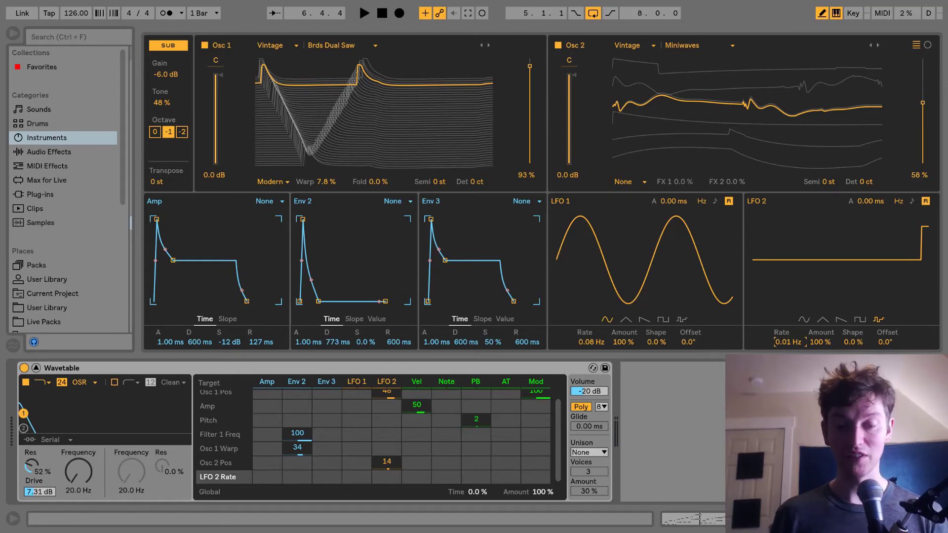
# Set the unison mode to Shimmer.
pyautogui.click(585, 450)
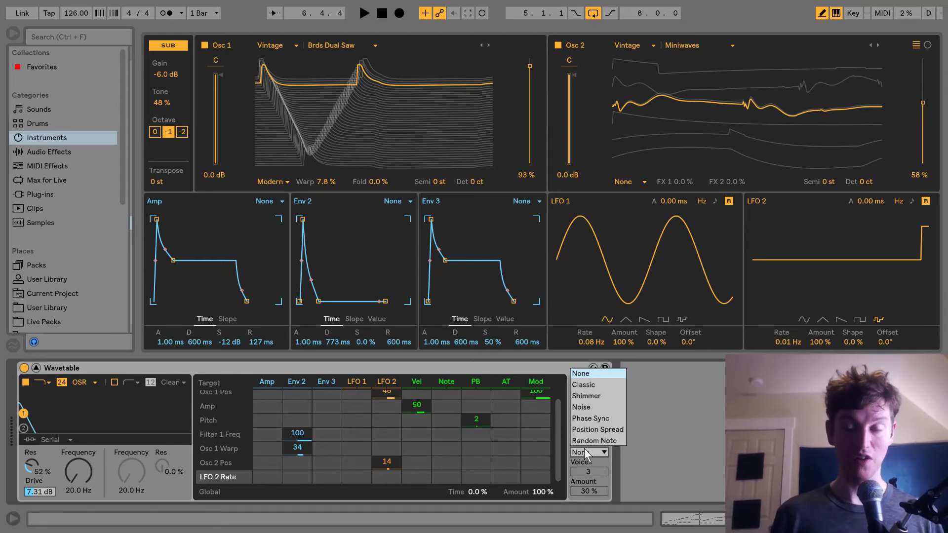
pyautogui.click(602, 393)
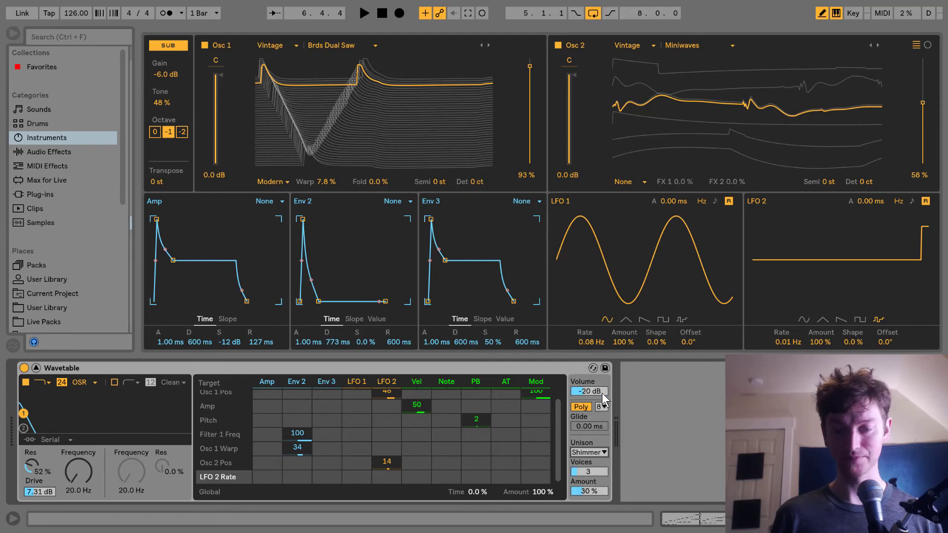